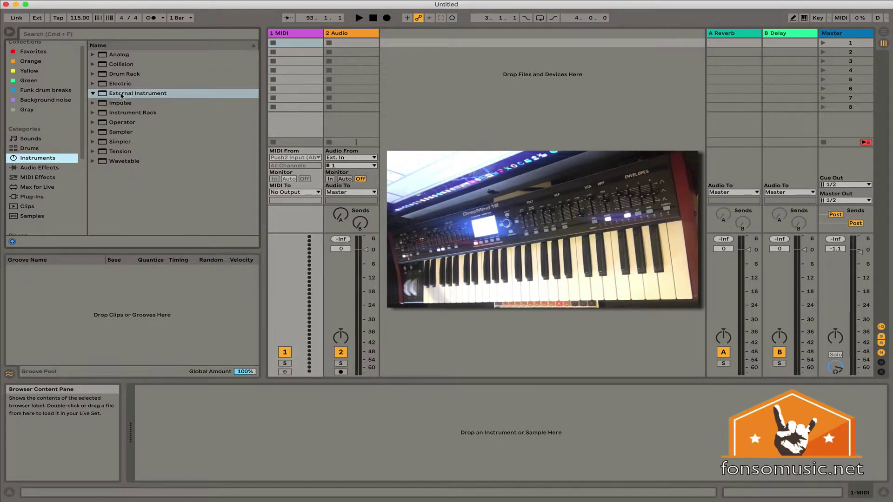
Load the External Instrument device onto the 1 MIDI track
left_click(121, 95)
left_click_drag(121, 96, 289, 435)
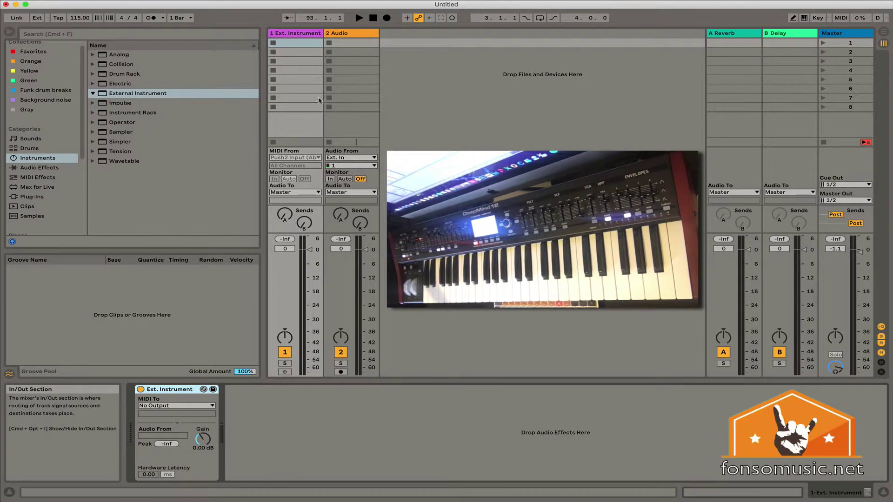
left_click(302, 34)
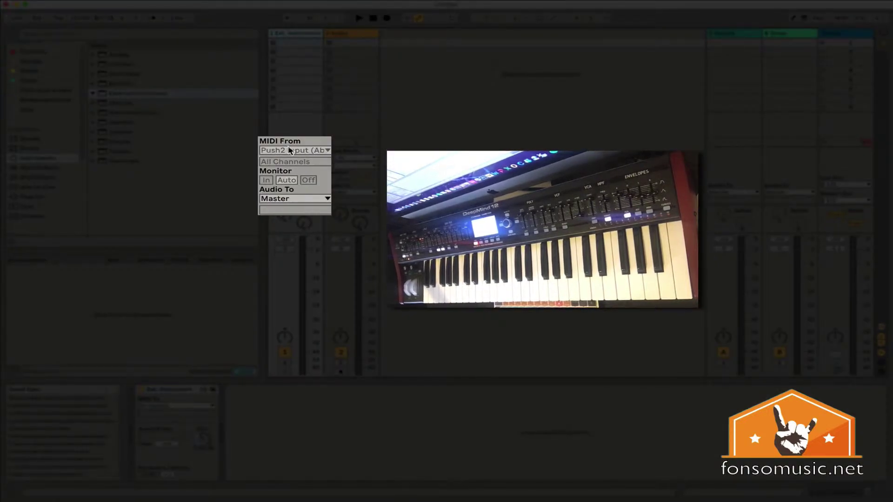
Set the external instrument track's MIDI From source to DeepMind12 and arm the track for recording
left_click(320, 151)
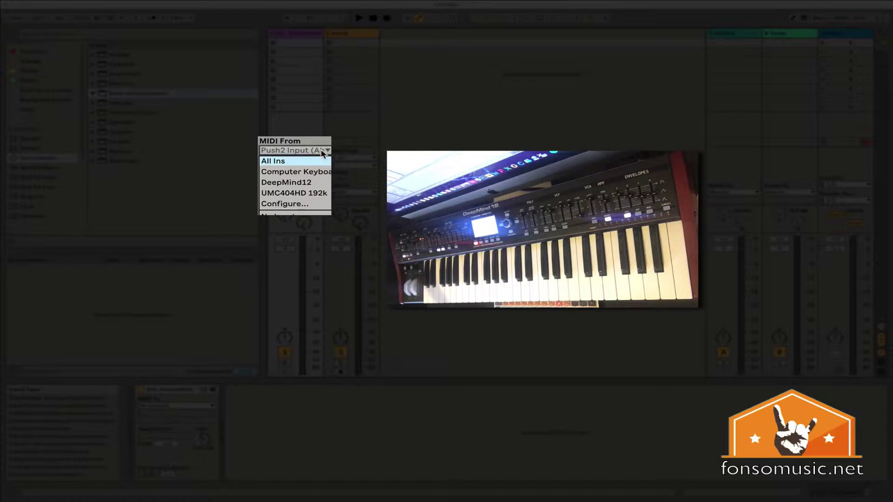
left_click(292, 184)
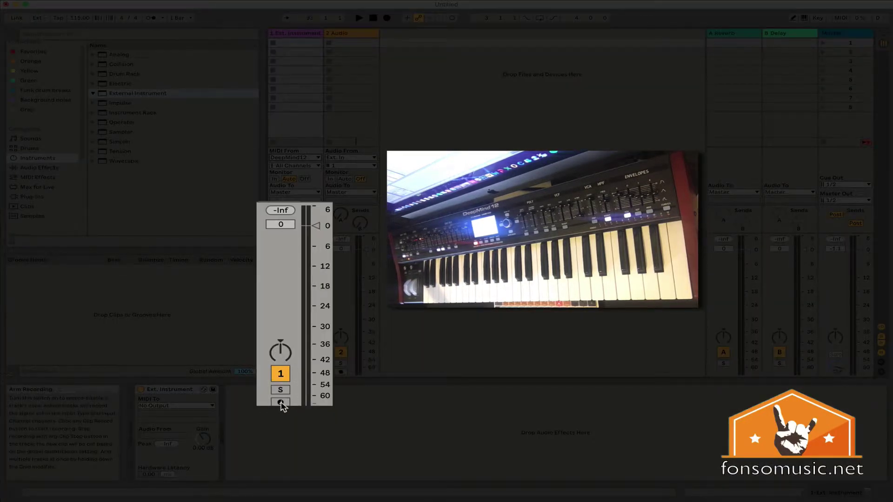
left_click(284, 372)
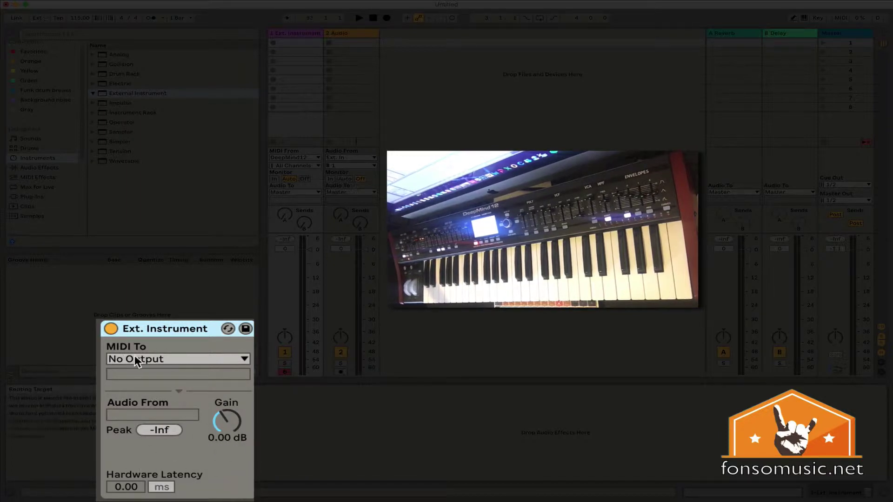
Route the Ext. Instrument device's MIDI to DeepMind12 on Ch. 12 and take its audio from inputs 3/4
left_click(194, 358)
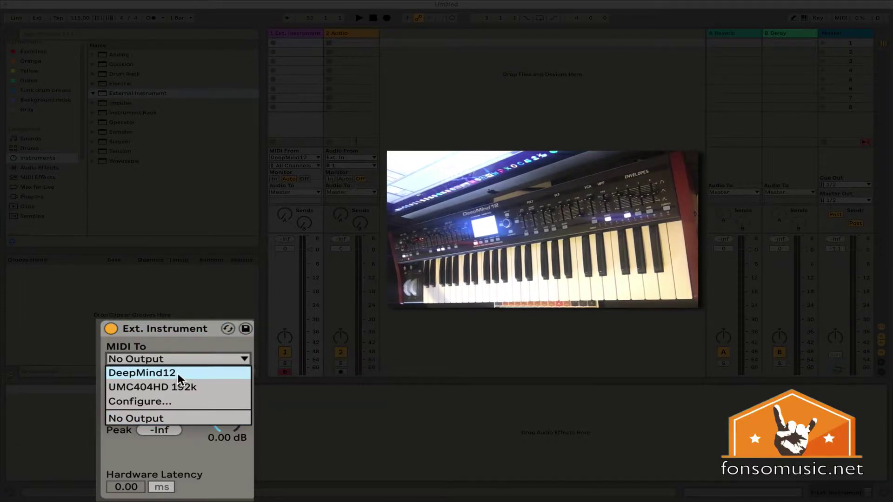
left_click(178, 373)
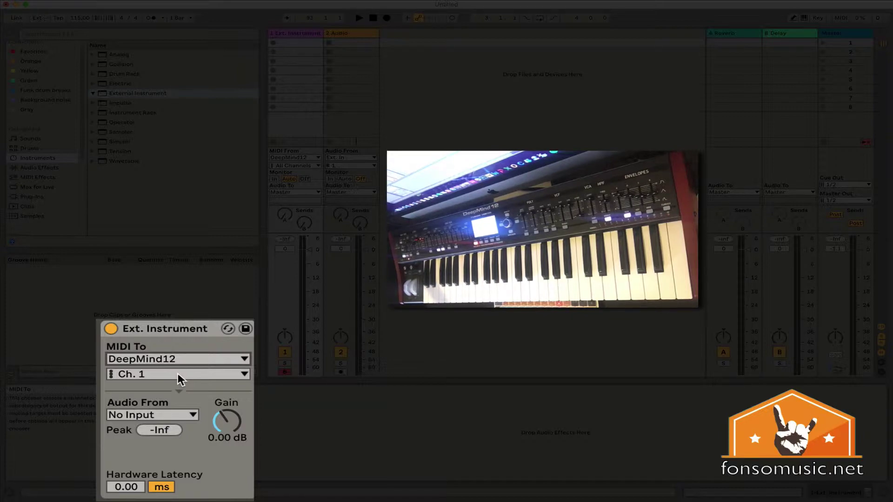
left_click(178, 373)
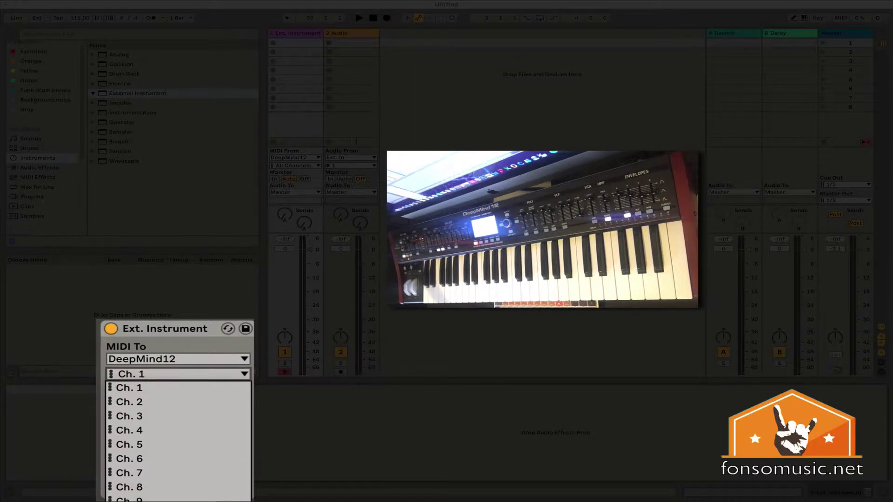
left_click(140, 500)
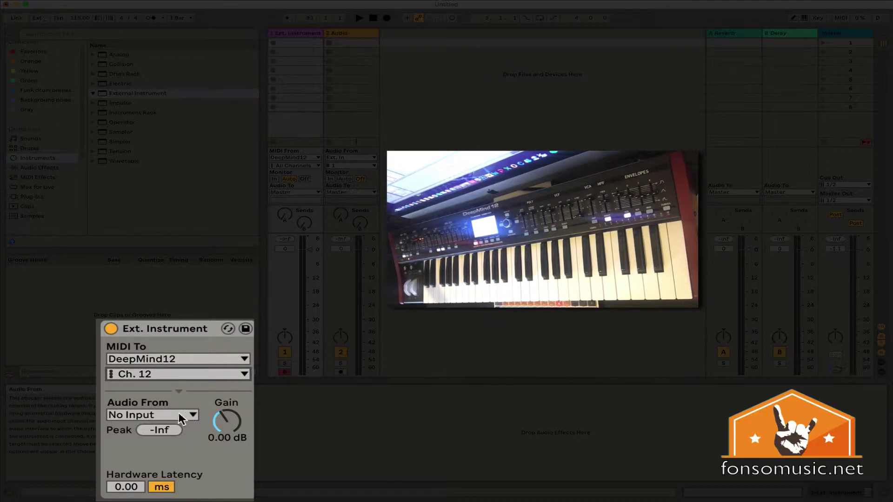
left_click(149, 414)
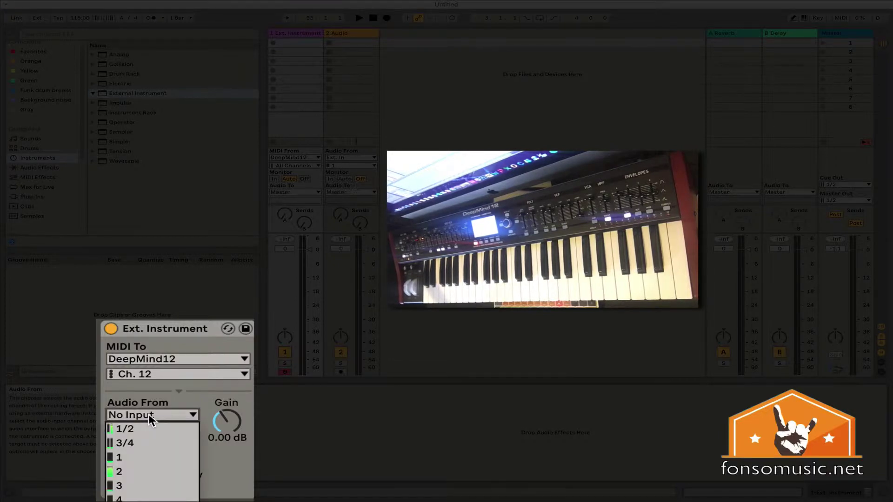
left_click(132, 442)
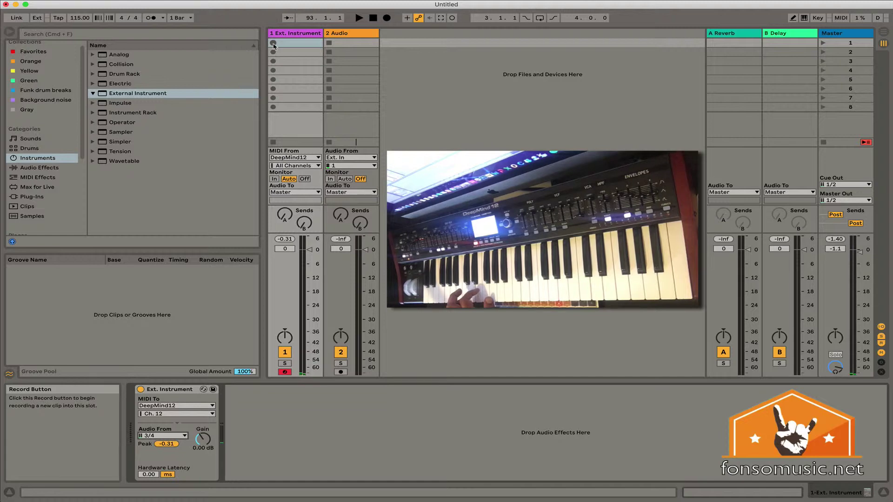
Record a MIDI clip of synth chords into the first slot of the external instrument track and play it back
left_click(273, 43)
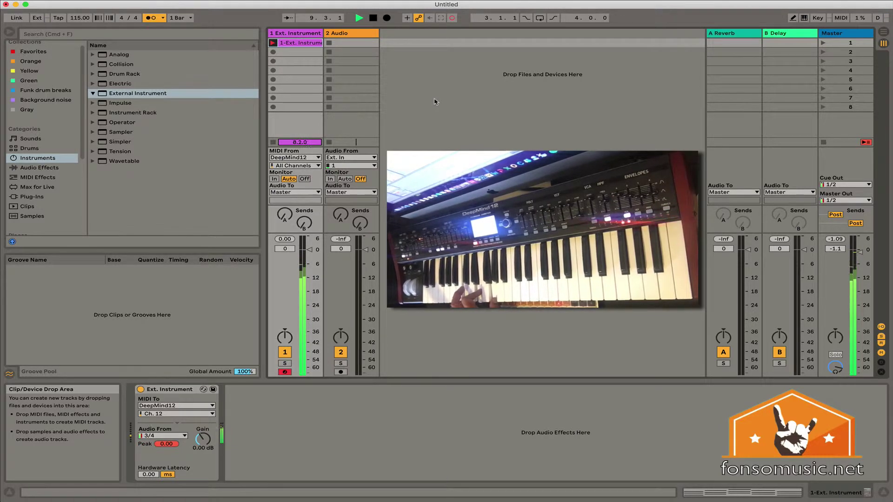
key("space")
key("space")
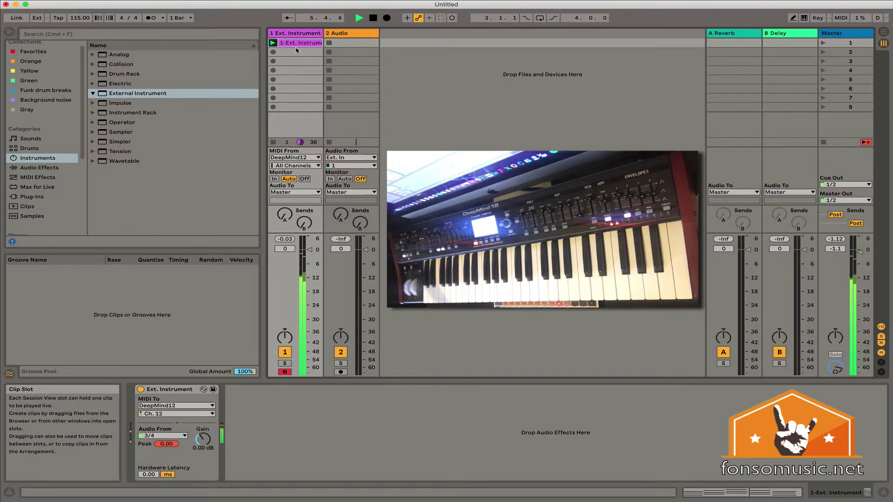
key("space")
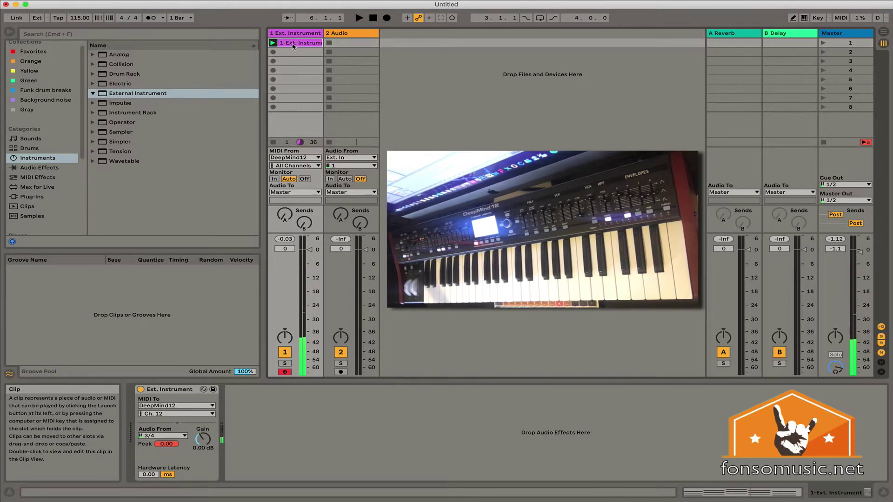
In the recorded clip, raise the third chord's top note to D3 and the first chord's to B2, and play back the result
double_click(293, 46)
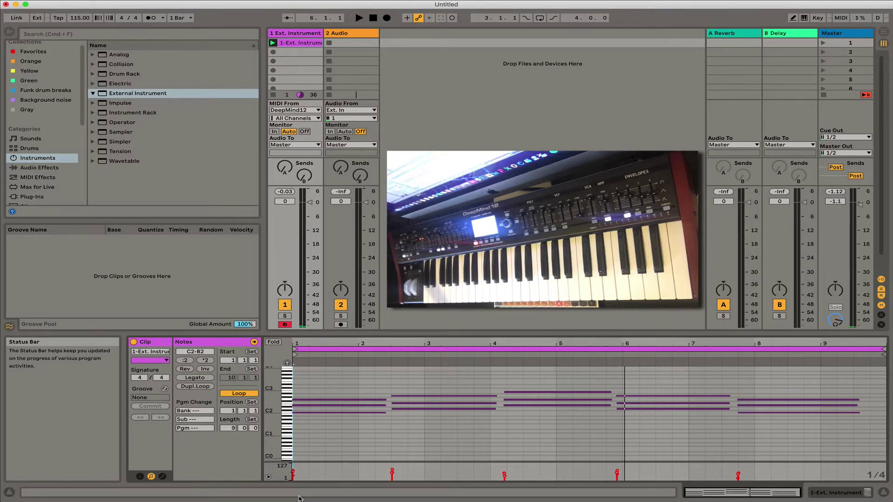
left_click(572, 393)
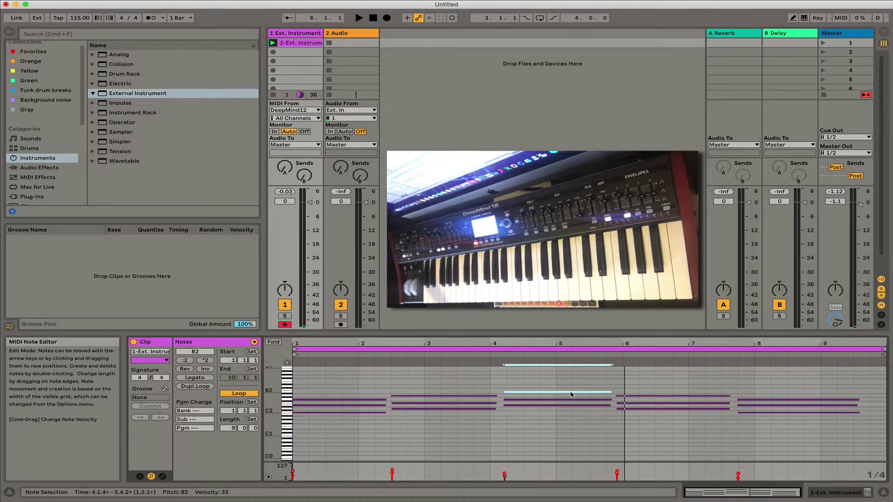
left_click_drag(571, 393, 572, 387)
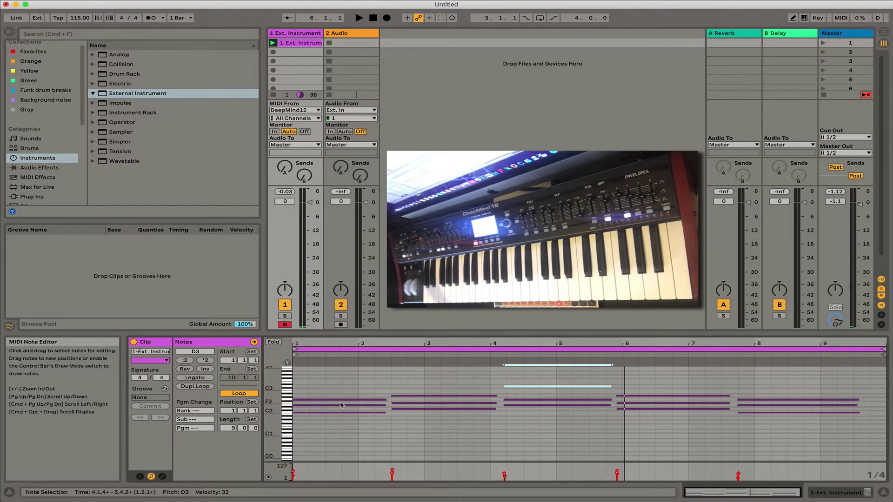
left_click_drag(342, 401, 339, 396)
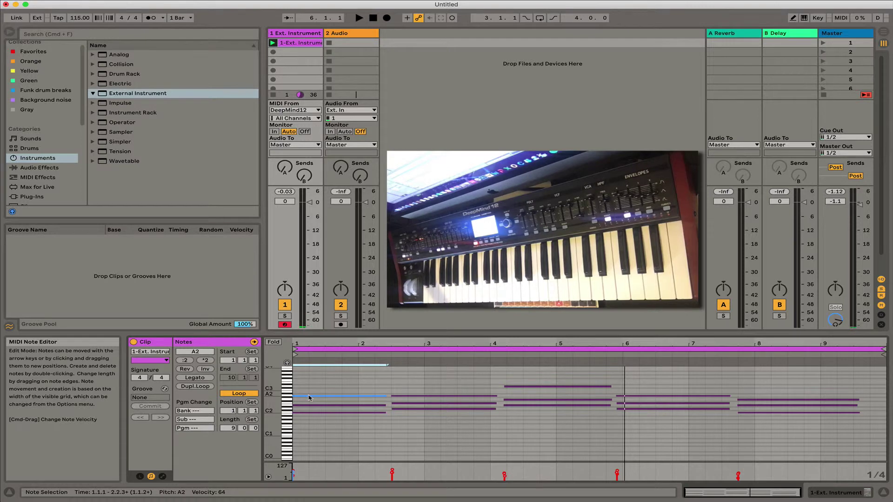
left_click_drag(308, 396, 310, 394)
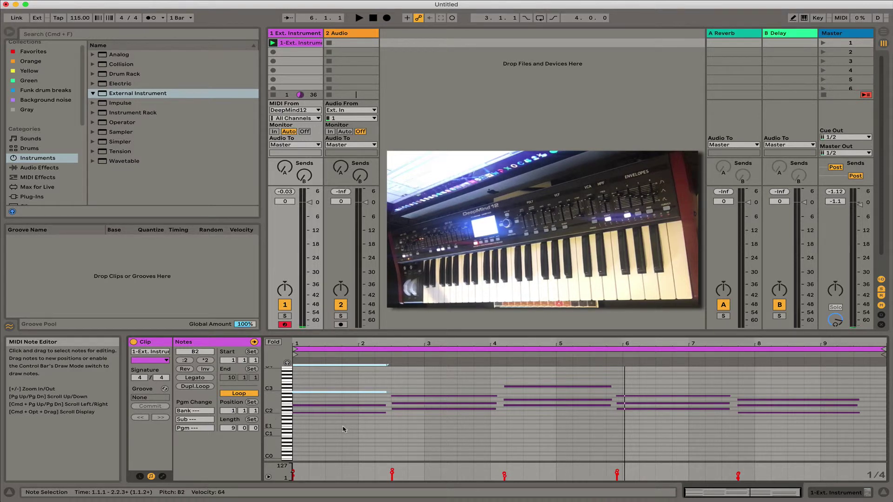
key("space")
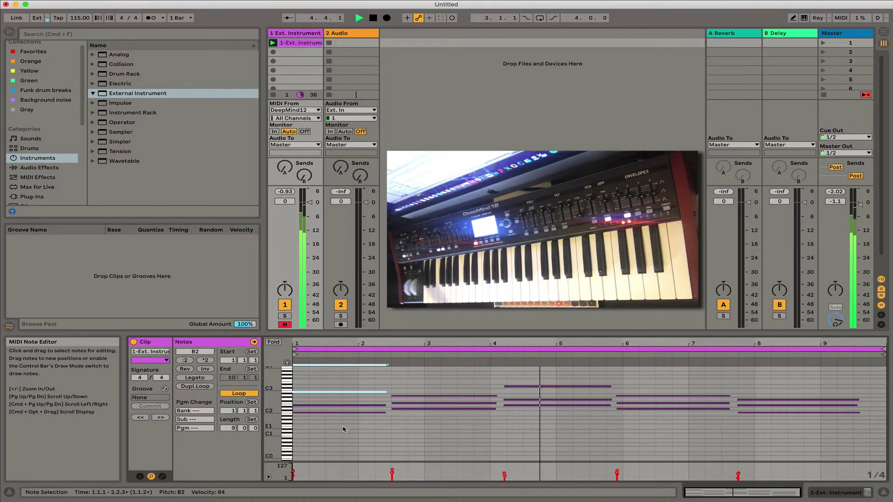
key("space")
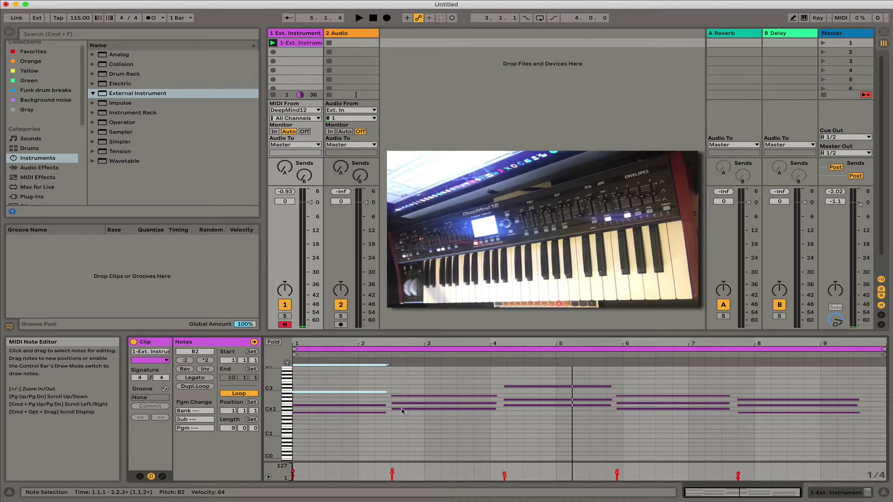
Raise the second chord's top note to A#2 and play the clip back
left_click(418, 396)
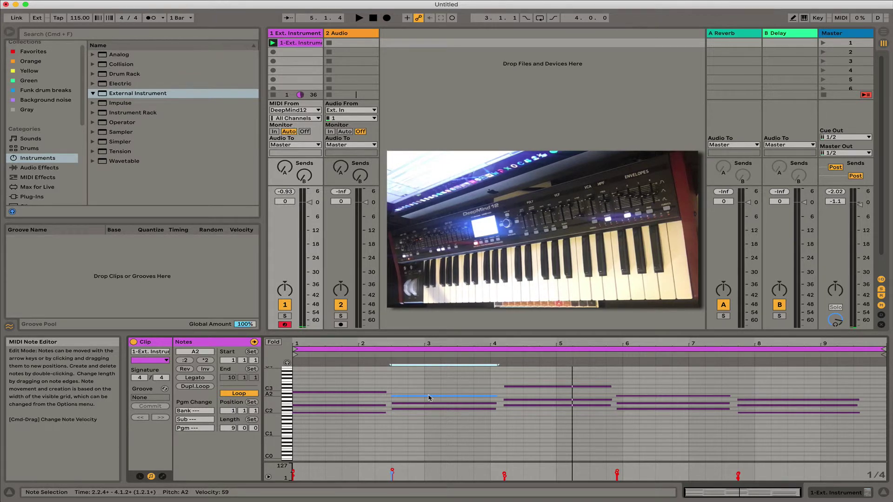
left_click_drag(428, 398, 430, 395)
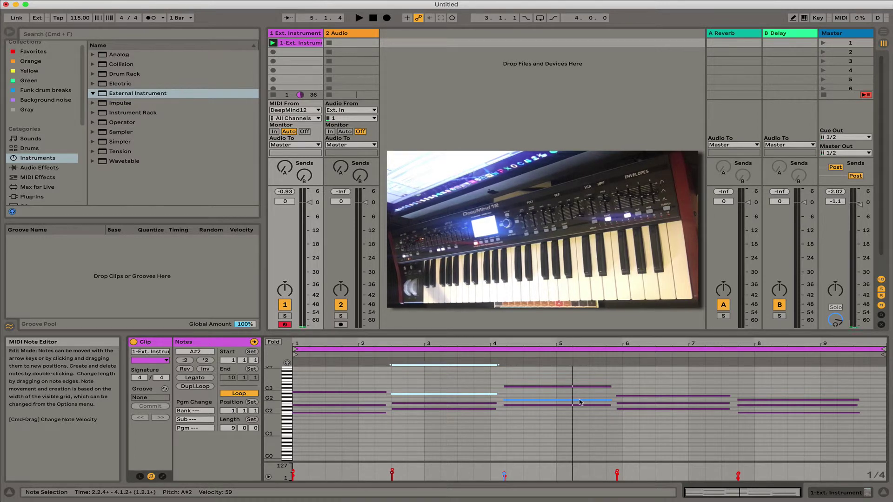
key("space")
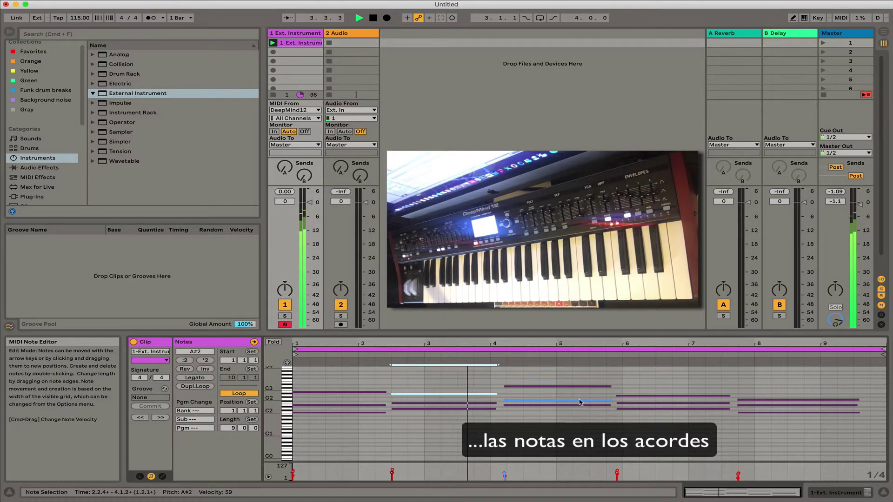
key("space")
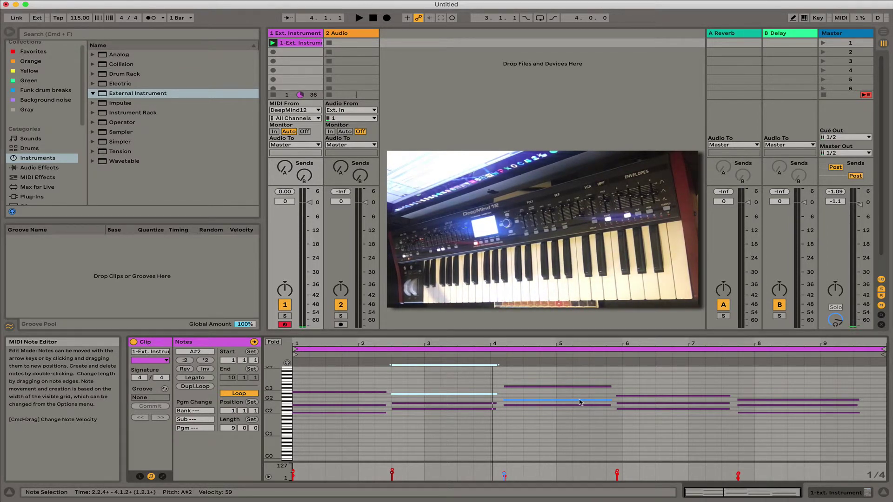
Arm the 2 Audio track and set its Audio From source to the 1-Ext. Instrument track
left_click(348, 35)
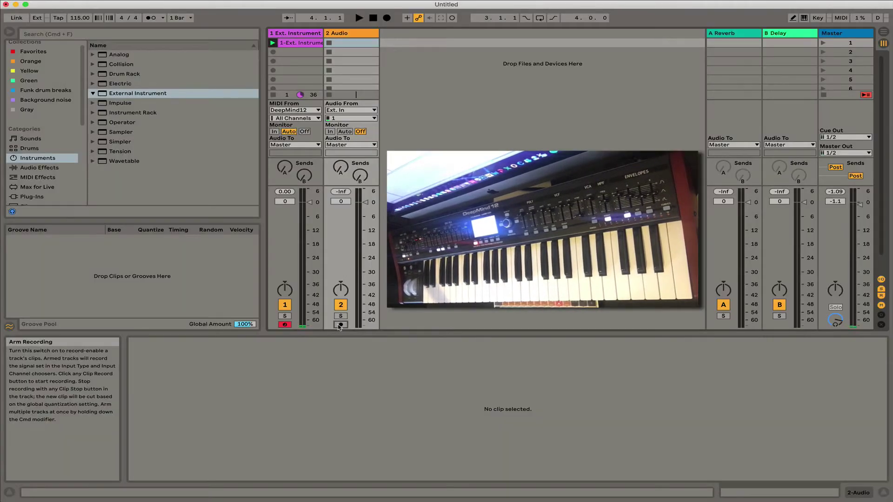
left_click(341, 324)
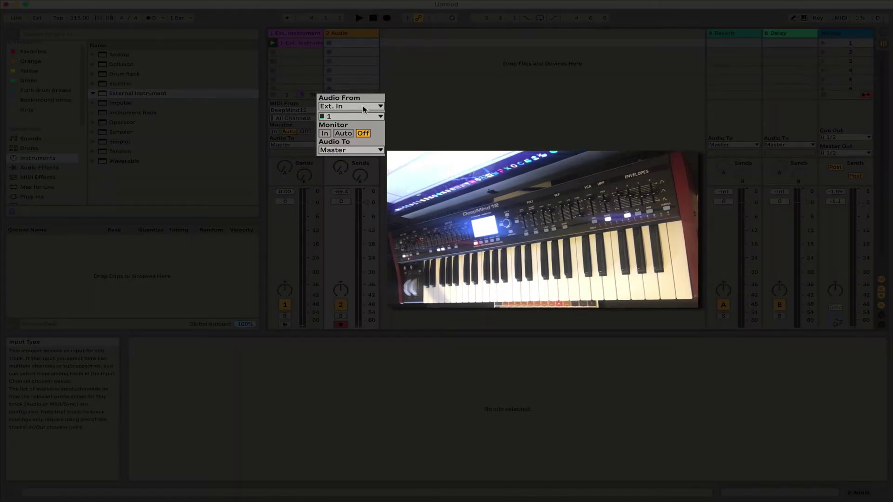
left_click(364, 107)
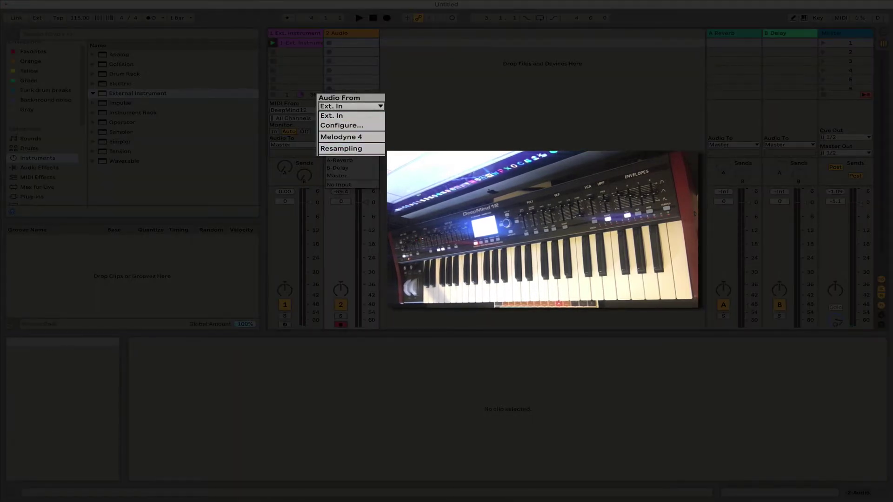
left_click(344, 153)
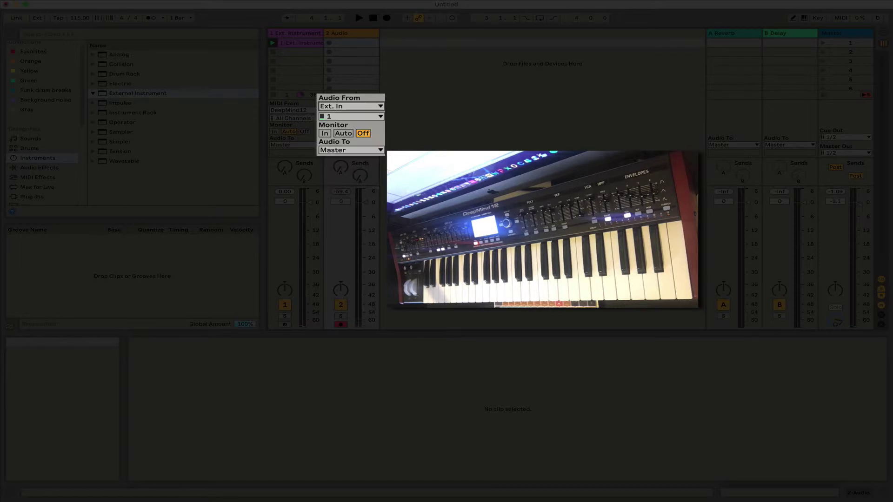
left_click(291, 37)
left_click(370, 107)
left_click(370, 106)
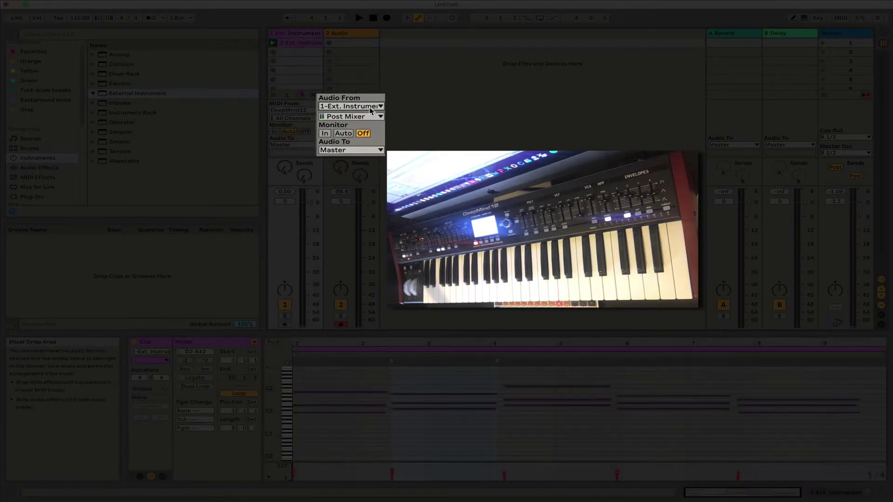
Keep the audio track's input channel at Post Mixer and set its monitoring to Auto
left_click(369, 117)
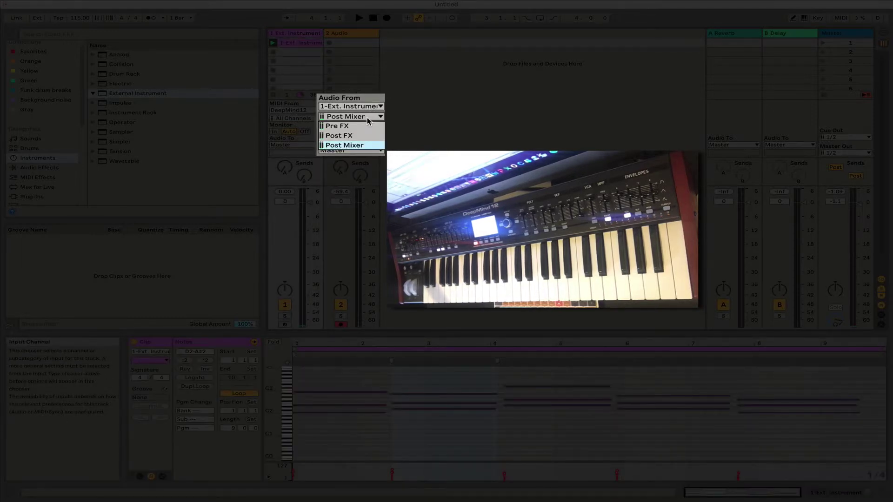
left_click(369, 120)
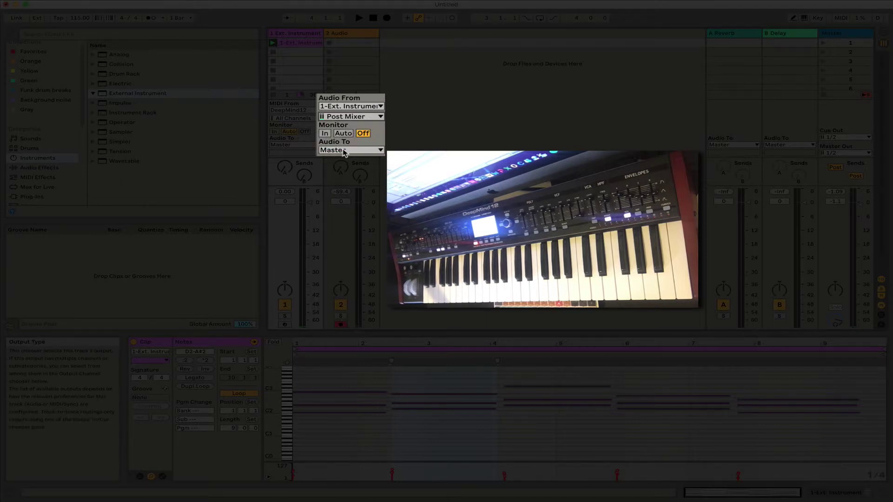
left_click(344, 133)
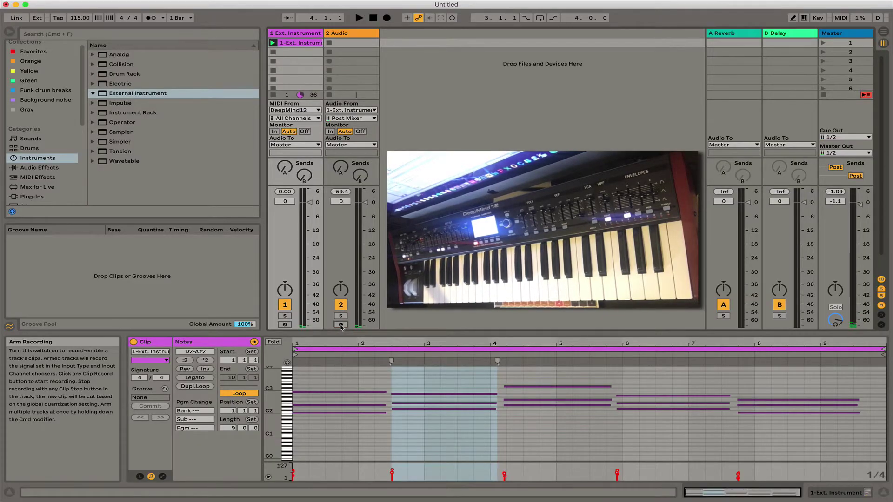
Record the synth's audio into the first slot of the armed 2 Audio track and play it back with track 1 muted
left_click(340, 327)
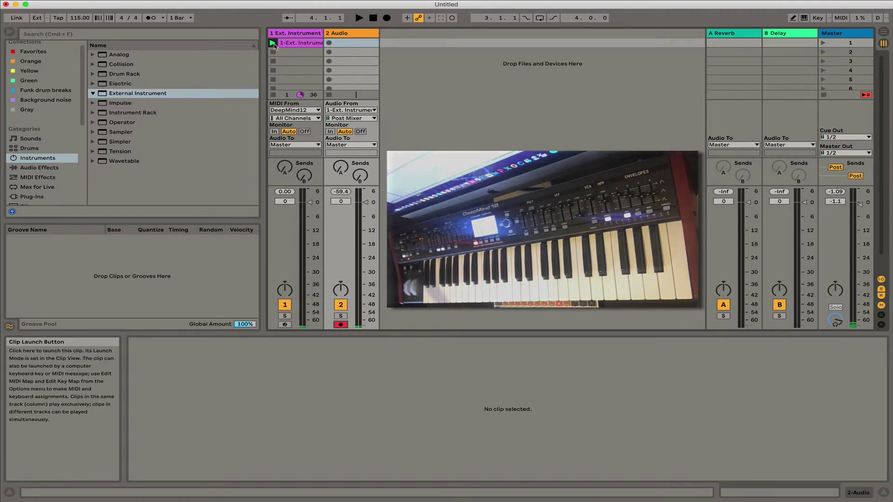
left_click(330, 43)
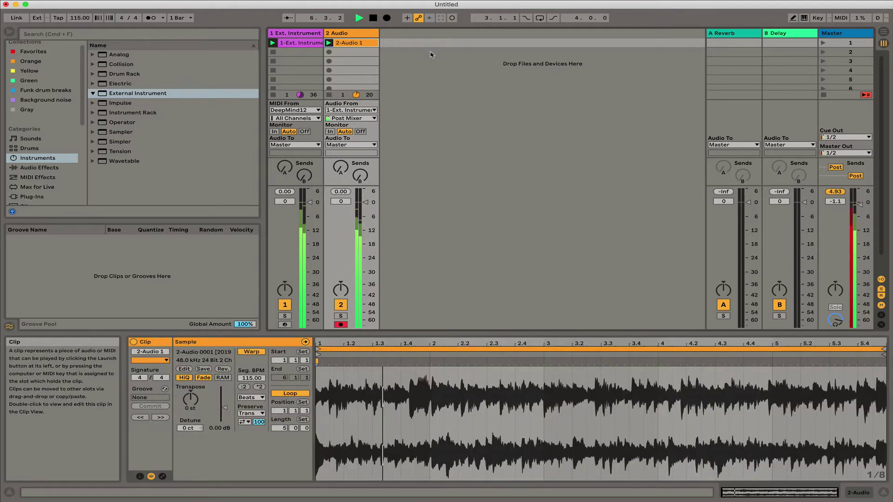
left_click(284, 304)
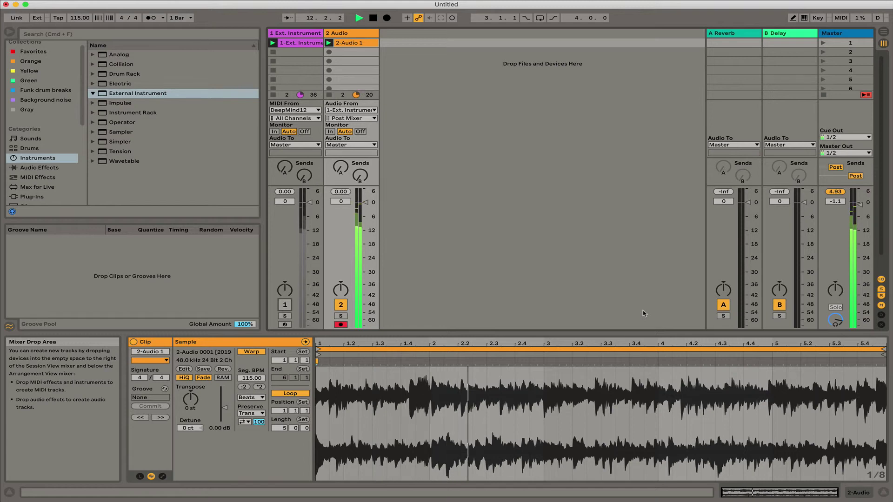
key("space")
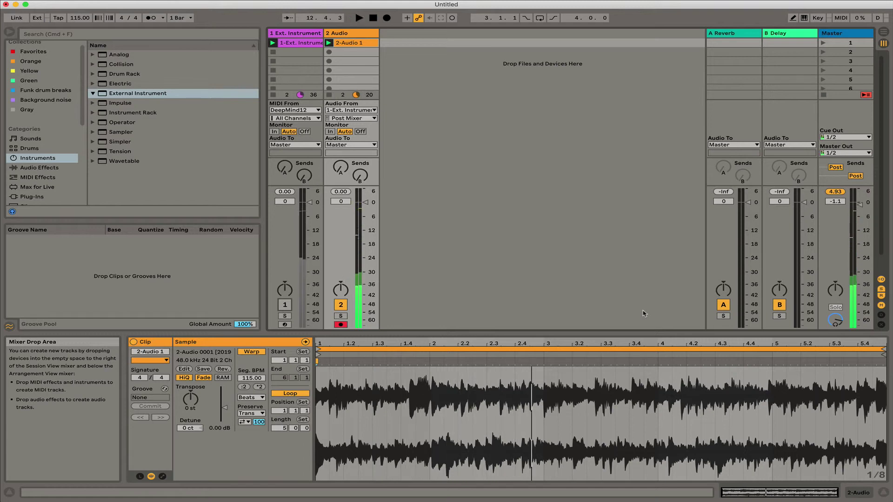